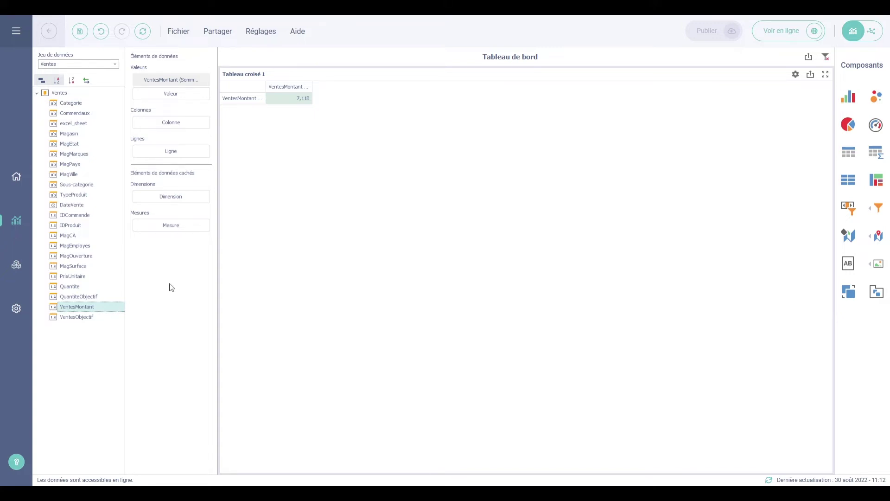
Add DateVente as columns grouped by Année and MagPays as rows of the pivot table.
mouse_move(93, 206)
left_mouse_down()
mouse_move(175, 127)
mouse_move(180, 139)
left_mouse_up()
left_click(204, 122)
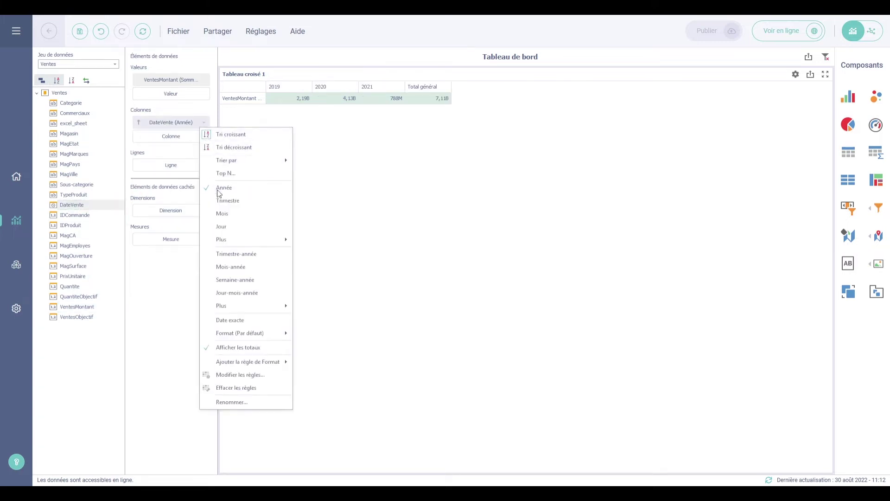
left_click(221, 190)
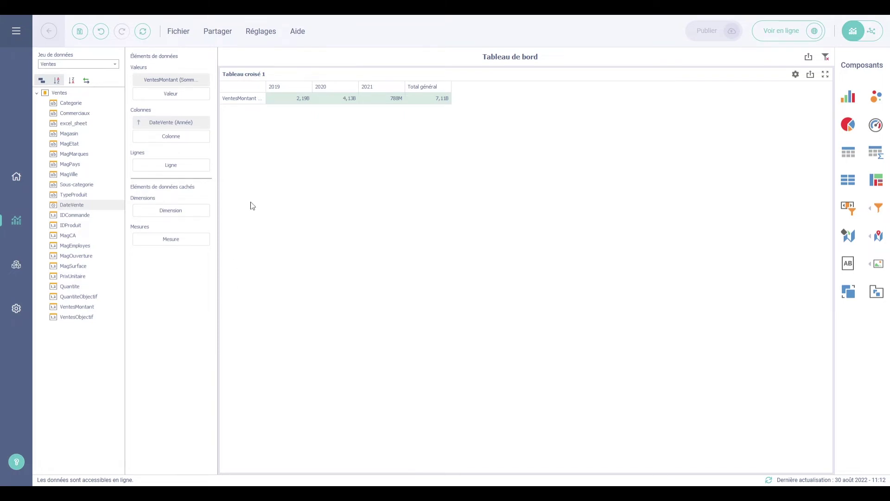
left_click_drag(107, 165, 149, 175)
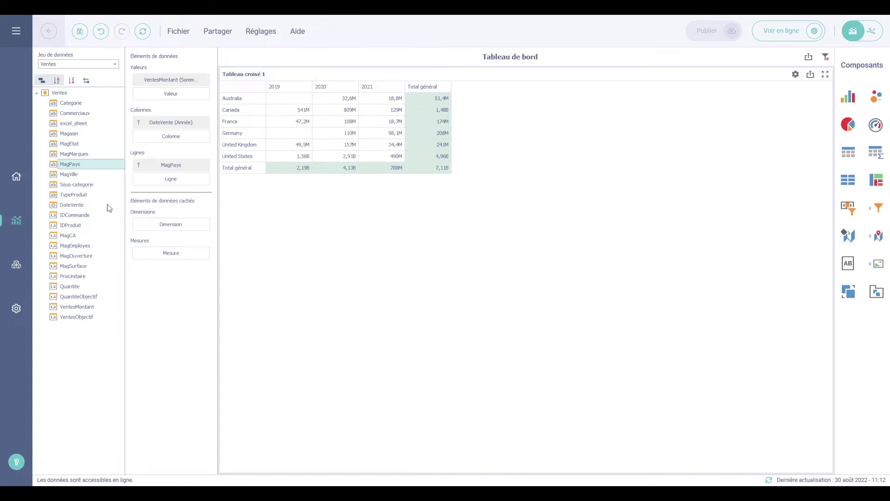
Add DateVente as a second column level and group it by Mois.
left_click_drag(107, 208, 200, 142)
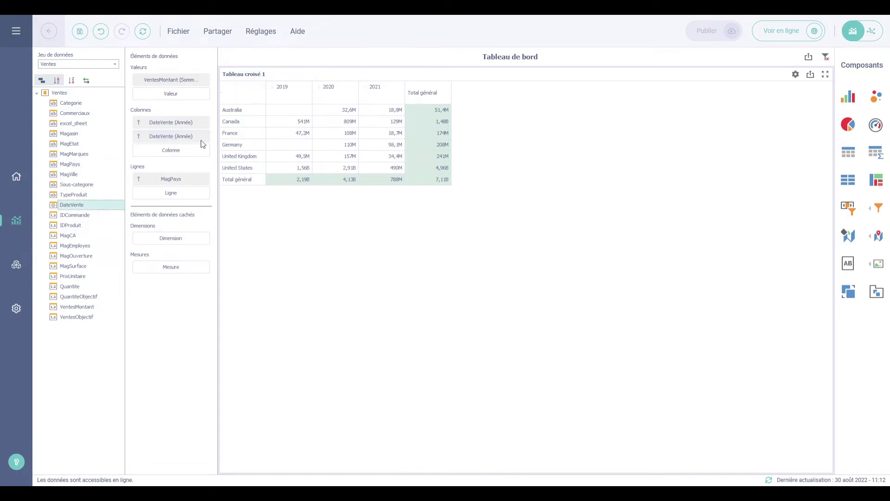
left_click(204, 136)
left_click(223, 227)
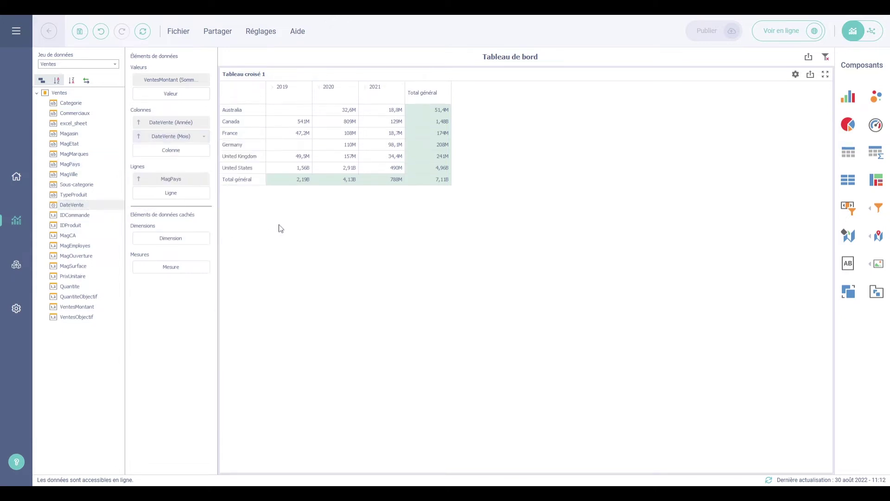
Expand and collapse the 2020 and 2019 columns to examine their monthly breakdown.
left_click(318, 88)
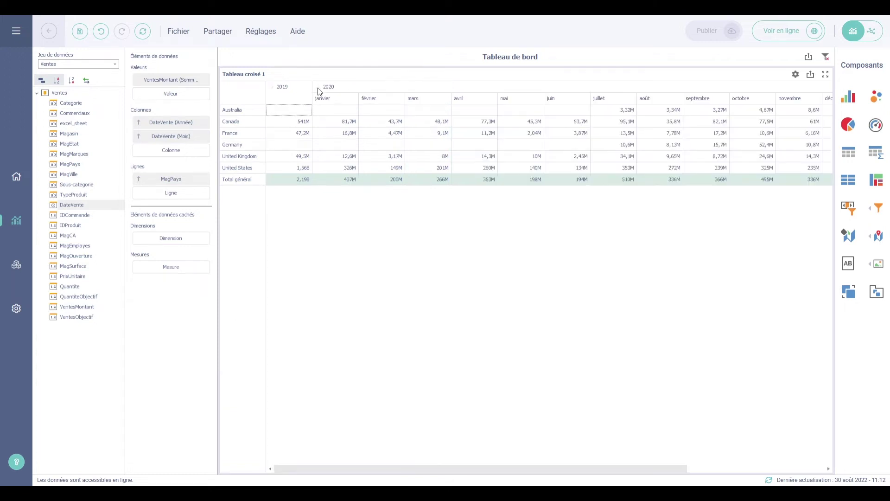
left_click(318, 88)
left_click(274, 88)
left_click(273, 88)
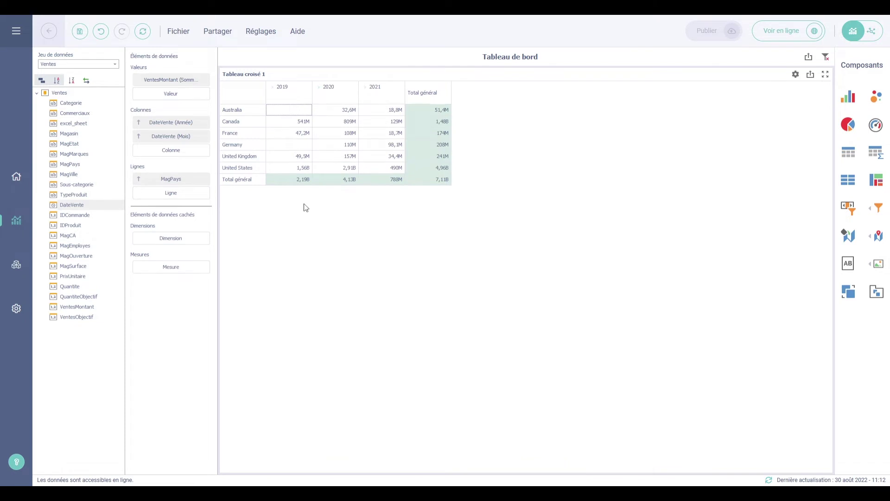
Add MagVille as a second row level beneath MagPays and check the drill-down on Australia and Canada.
left_click_drag(80, 175, 167, 194)
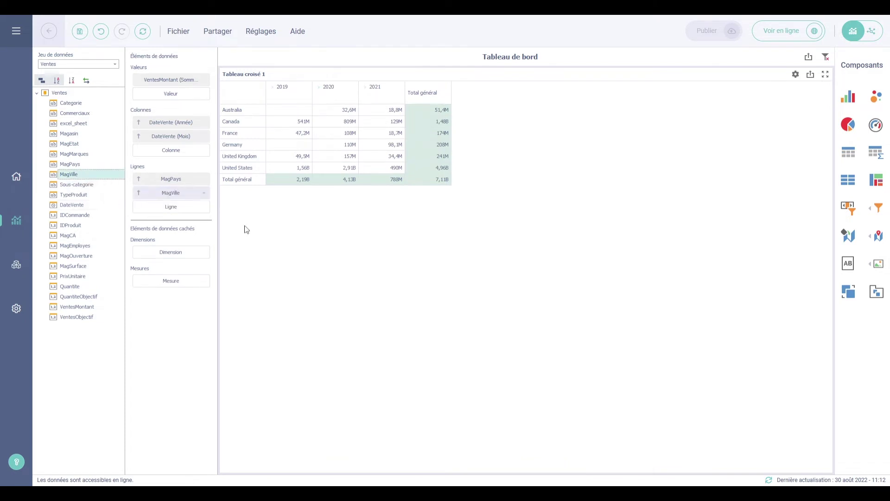
left_click(226, 110)
left_click(226, 111)
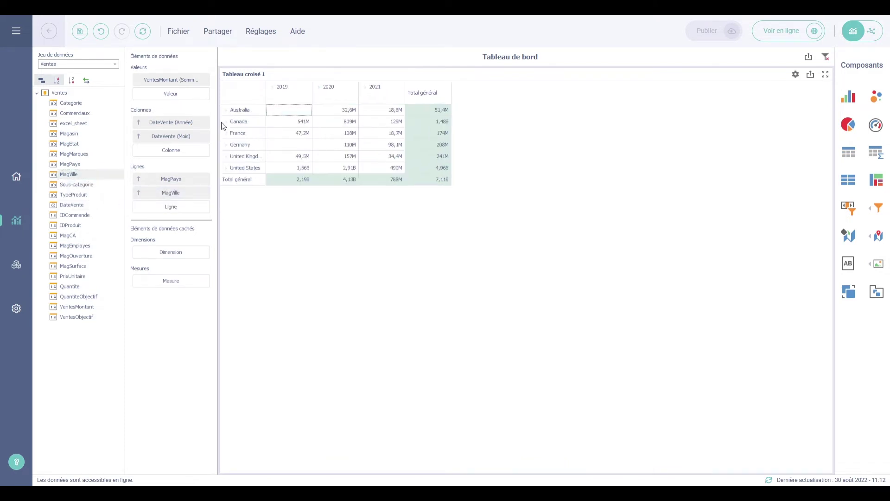
left_click(226, 121)
left_click(226, 122)
Rename the pivot table as "Ventes par année / ville".
right_click(259, 221)
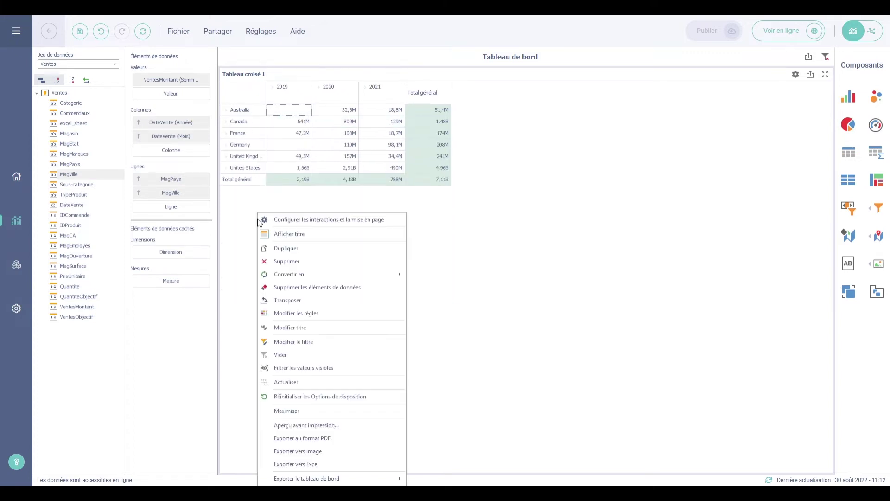
left_click(278, 327)
type("Ventes par a")
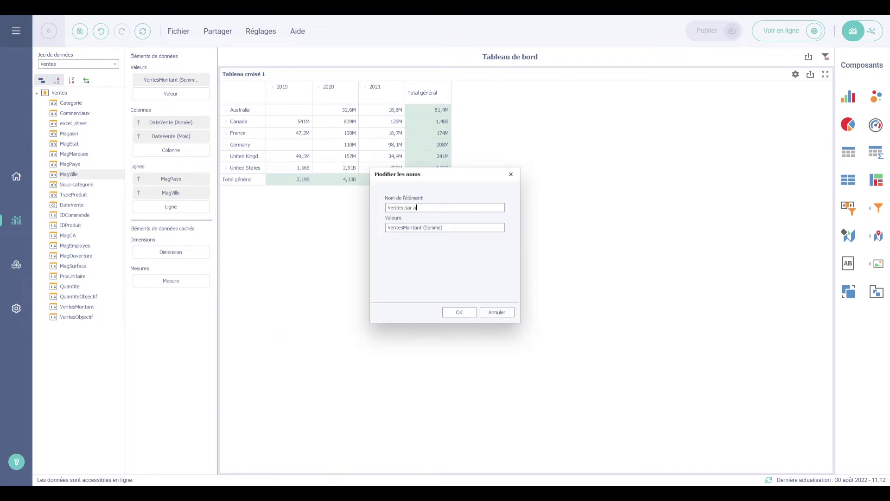
type("nnée / ville")
key("Return")
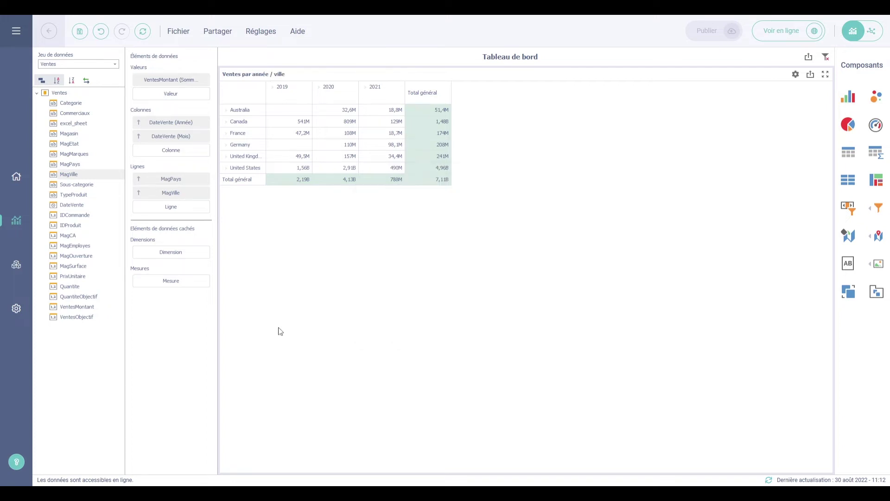
Hide the pivot table's title and show it again.
right_click(281, 329)
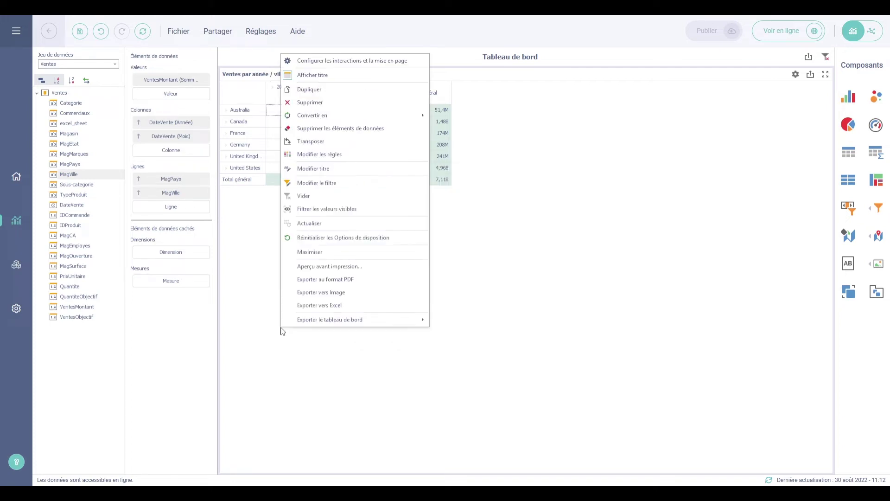
left_click(311, 75)
right_click(301, 212)
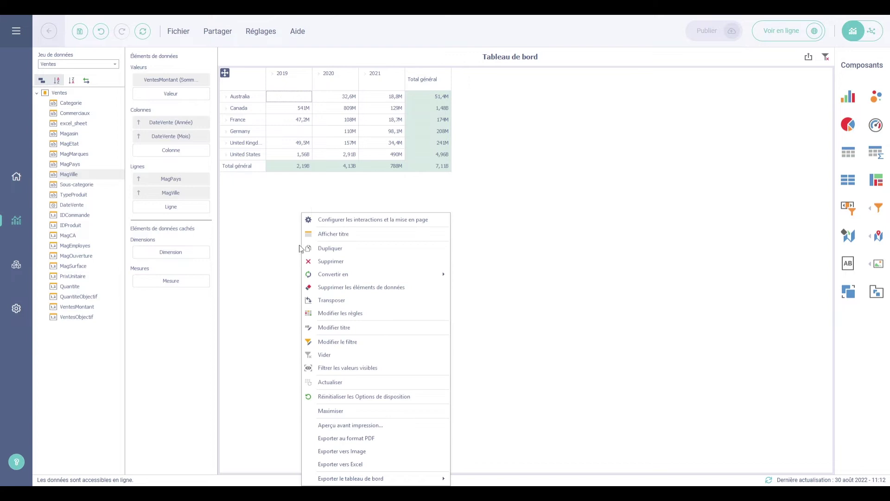
left_click(307, 237)
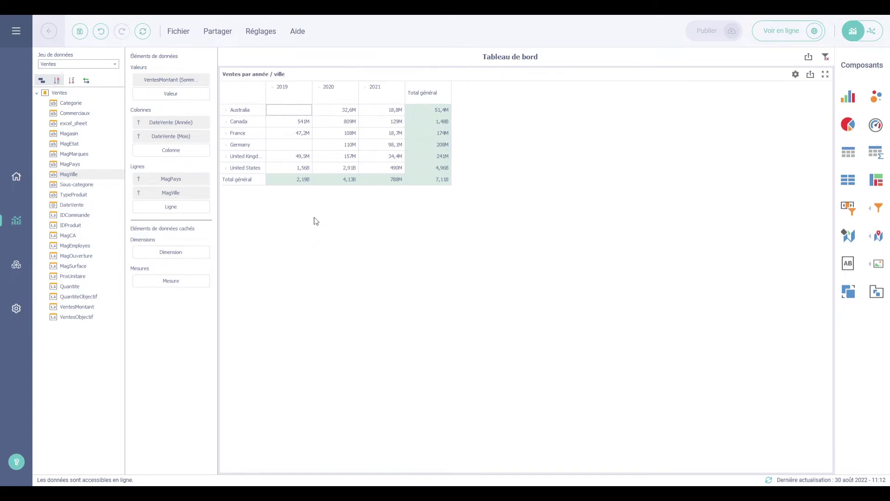
Set the VentesMontant value's number format to Monnaie with the currency EUR (Euro).
right_click(188, 81)
left_click(188, 79)
left_click(205, 81)
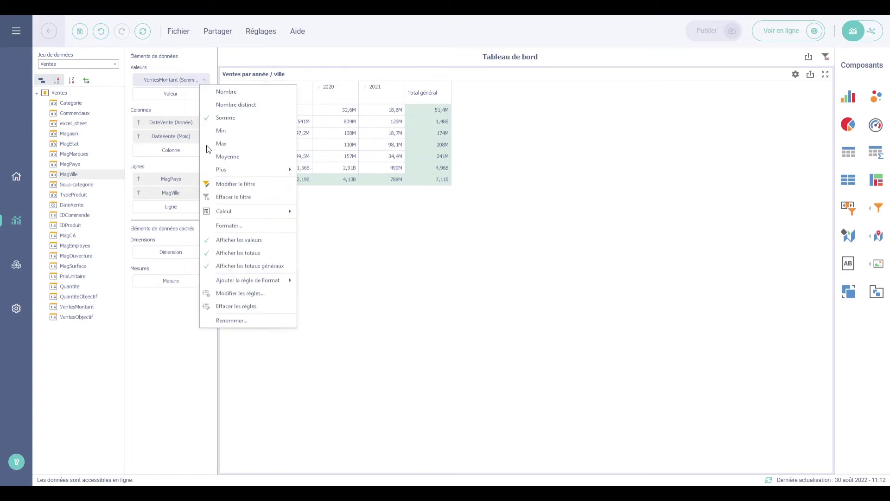
left_click(209, 225)
left_click(441, 190)
left_click(434, 229)
left_click(433, 225)
scroll(433, 259, "down", 10)
left_click(437, 250)
Set the currency format's culture to Français (France) and apply the format.
left_click(441, 235)
type("fra")
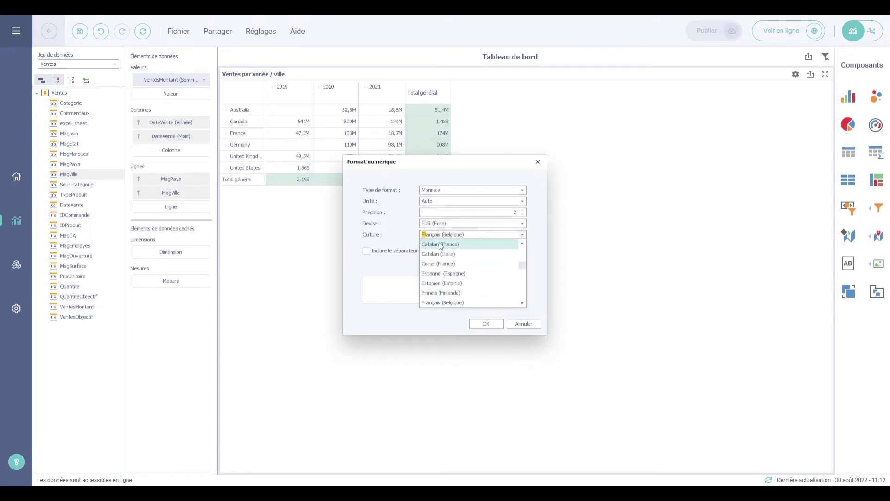
left_click(441, 283)
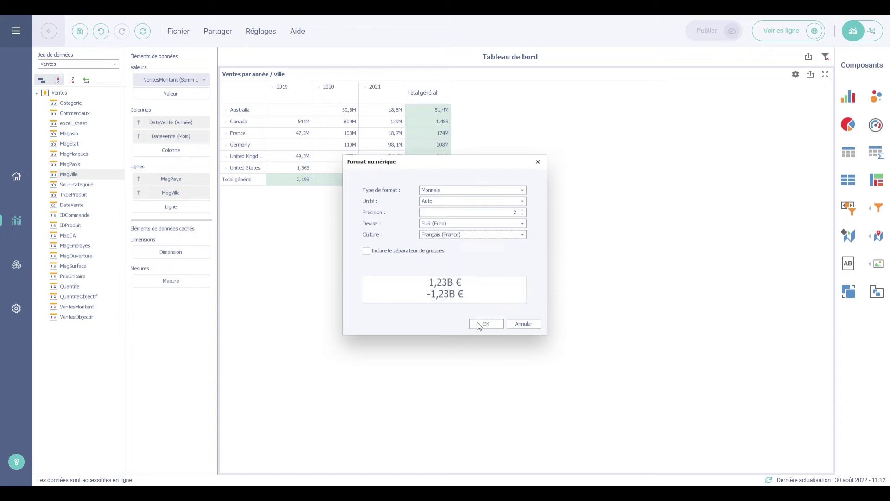
left_click(484, 324)
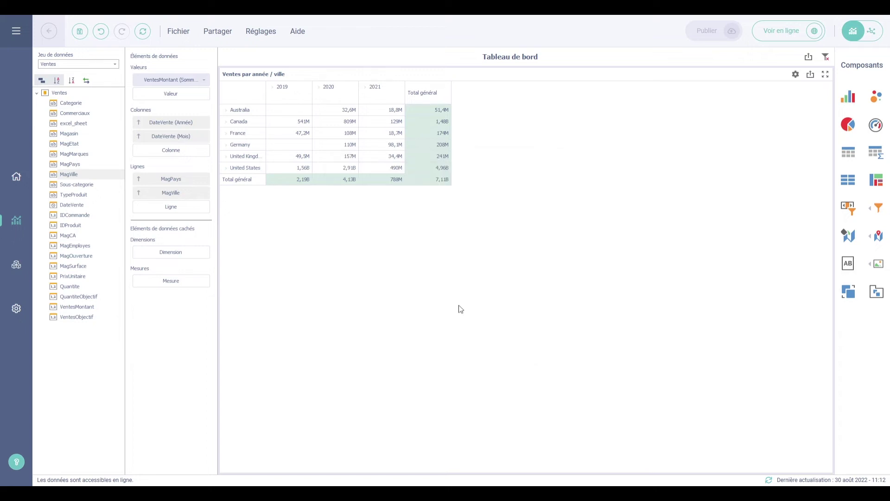
Open the pivot table's Mise en page settings and check the title-editing dialog, accepting its names as they are.
right_click(384, 279)
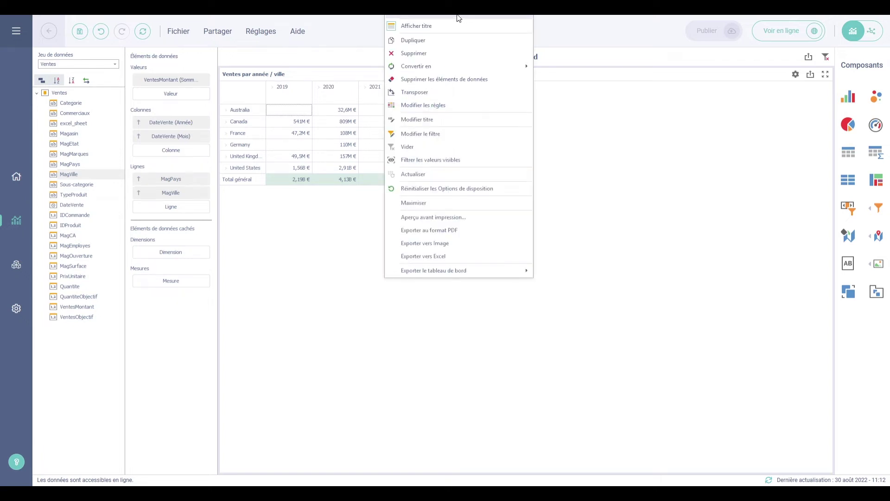
left_click(646, 167)
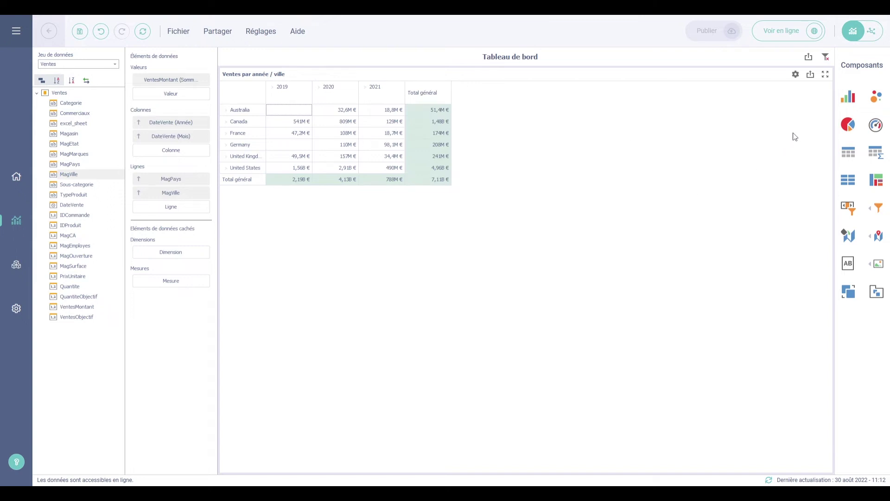
left_click(797, 76)
left_click(457, 143)
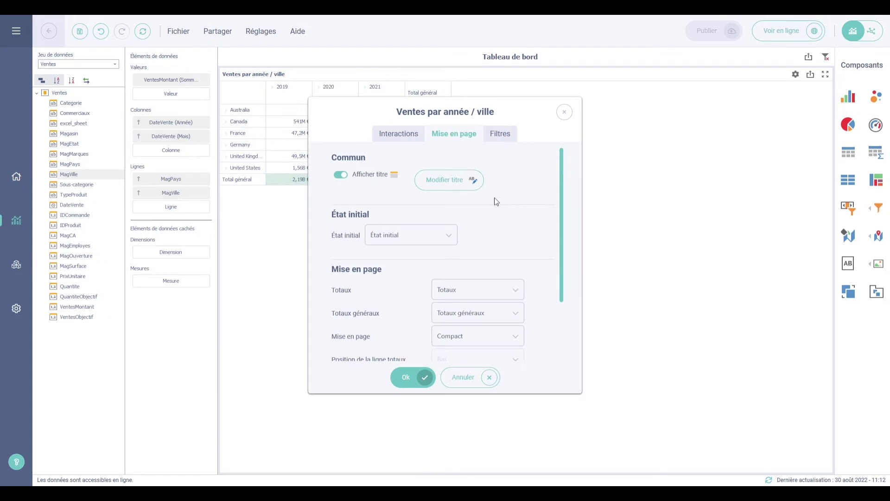
left_click(456, 185)
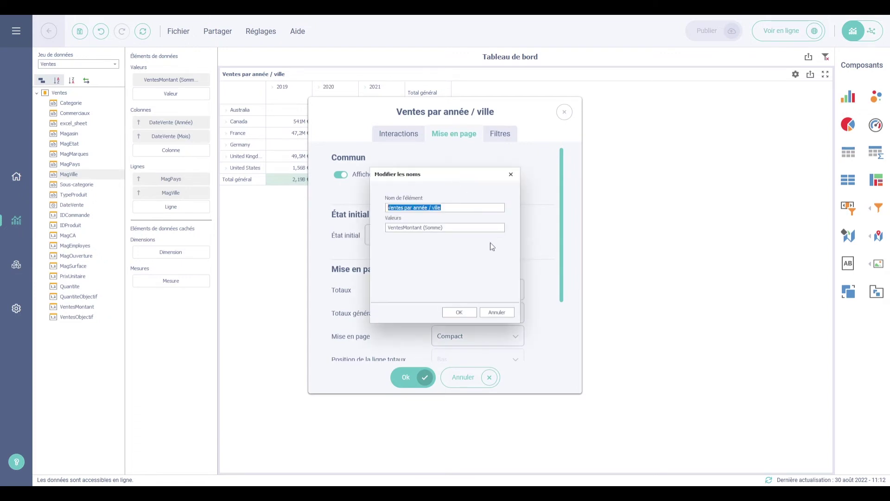
left_click(460, 312)
Try the initial-state options for expanding column groups and row groups in turn, clearing each one again.
scroll(512, 219, "down", 1)
left_click_drag(480, 123, 651, 85)
left_click(562, 180)
left_click(559, 196)
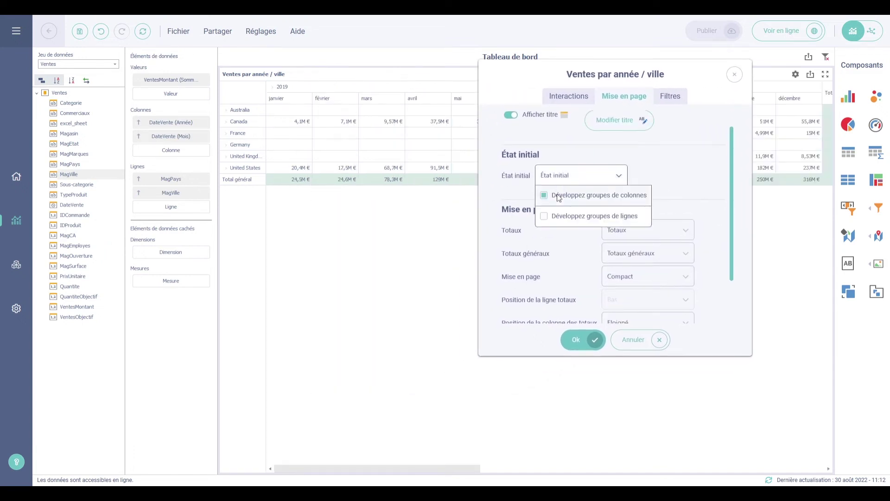
left_click(559, 196)
left_click(557, 217)
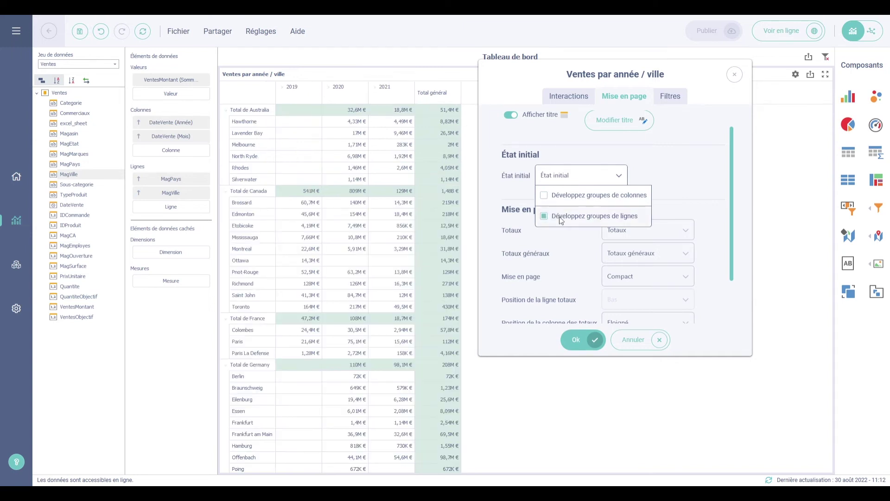
left_click(559, 216)
left_click(622, 178)
Review the Totaux options, and turn the row and column grand totals off and back on.
scroll(652, 175, "down", 2)
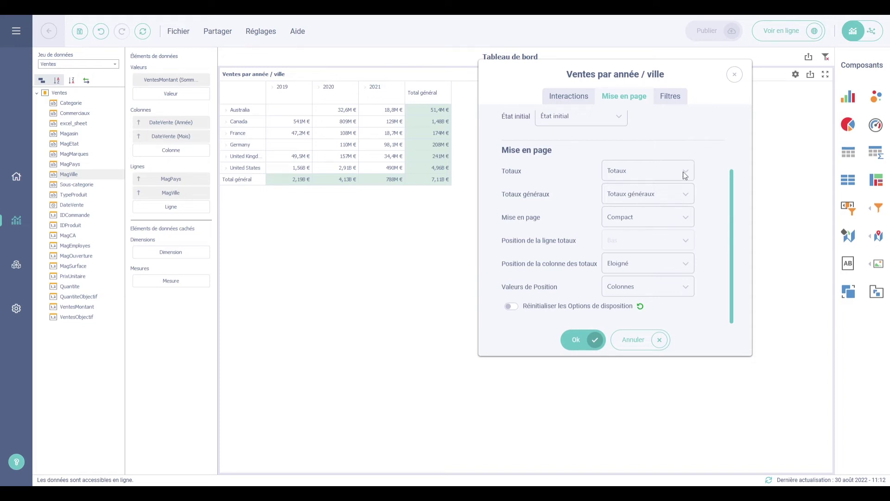
left_click(662, 172)
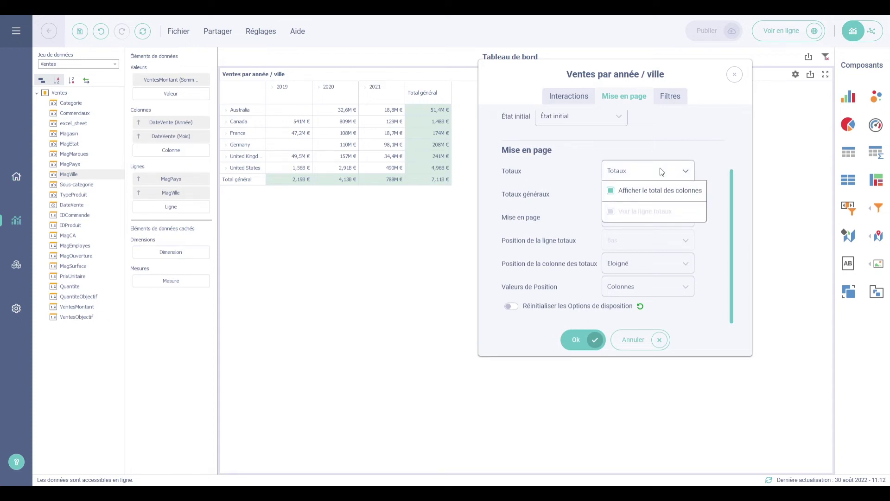
left_click(661, 172)
left_click(656, 194)
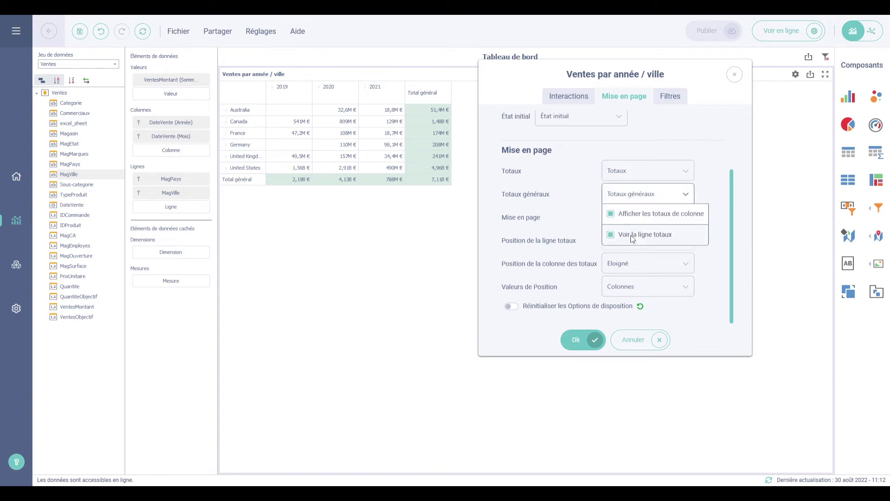
left_click(633, 235)
left_click(633, 235)
left_click(631, 215)
left_click(630, 216)
left_click(634, 197)
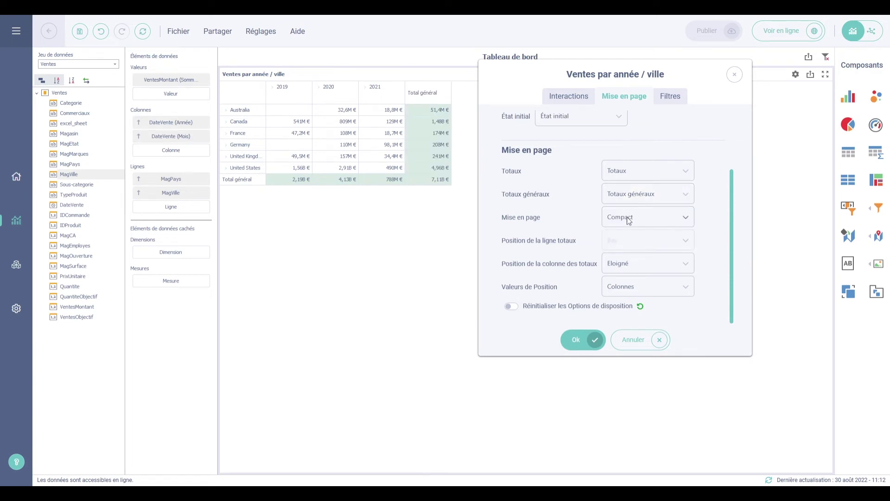
Compare the Sous forme de tableau and Compact layouts, finishing with Sous forme de tableau selected.
left_click(628, 217)
left_click(635, 258)
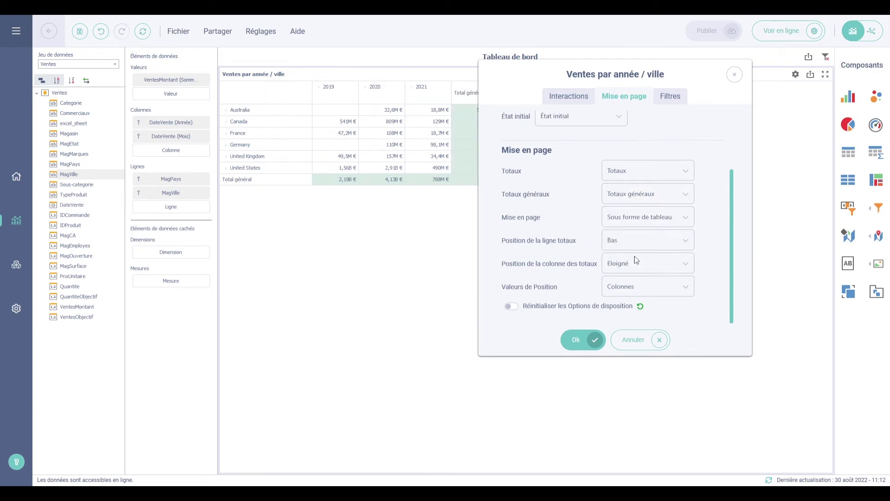
left_click(633, 221)
left_click(634, 236)
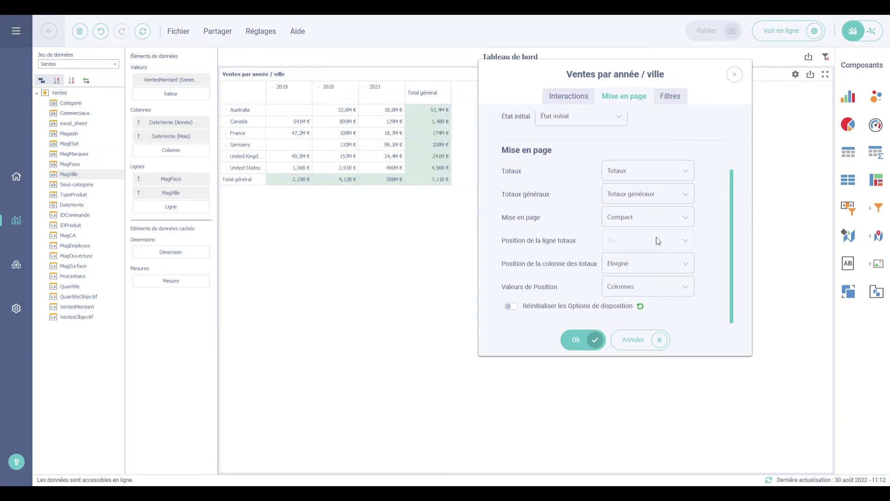
left_click(672, 221)
left_click(658, 255)
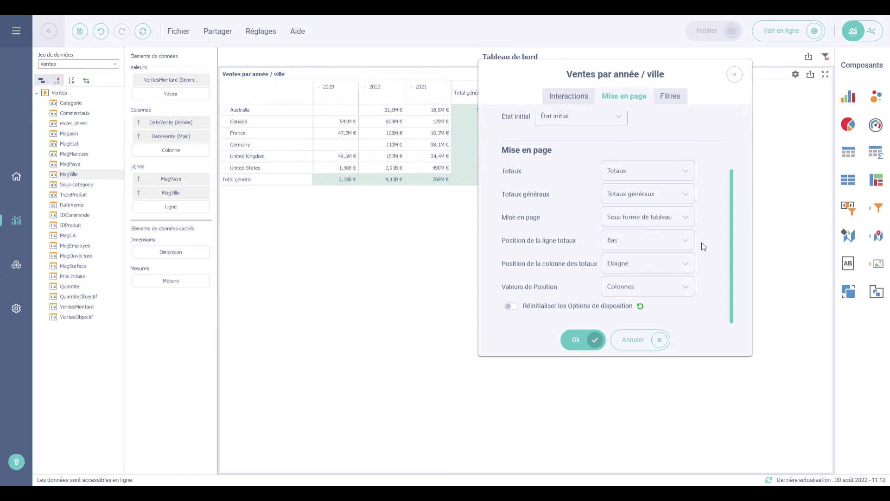
Try the totals row position Haut, return it to Bas, and move the settings dialog clear of the table.
left_click(668, 240)
left_click(656, 260)
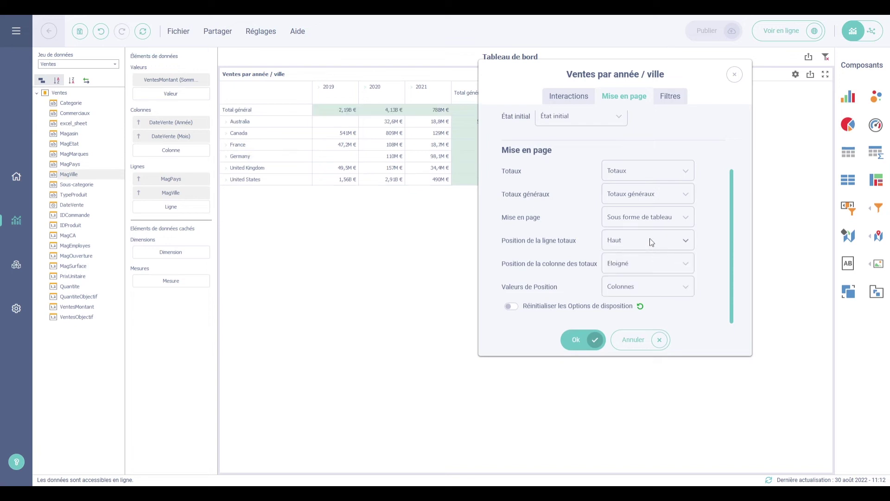
left_click(649, 239)
left_click(638, 281)
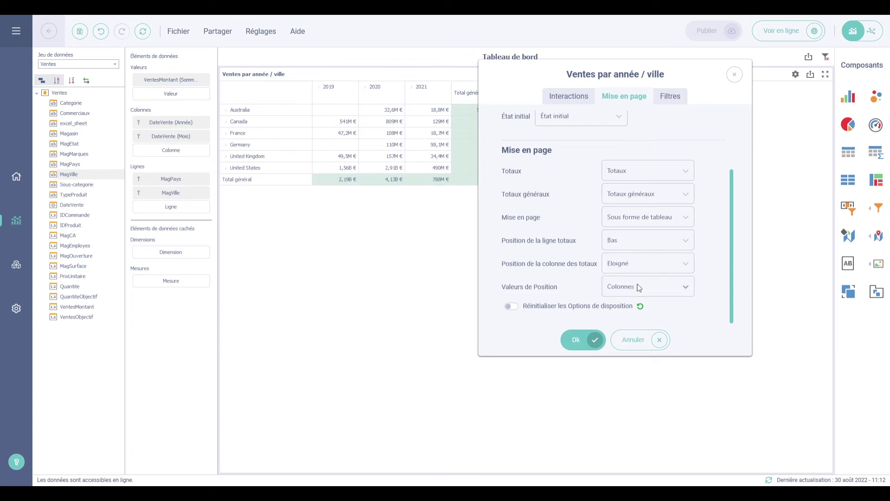
left_click_drag(593, 74, 663, 62)
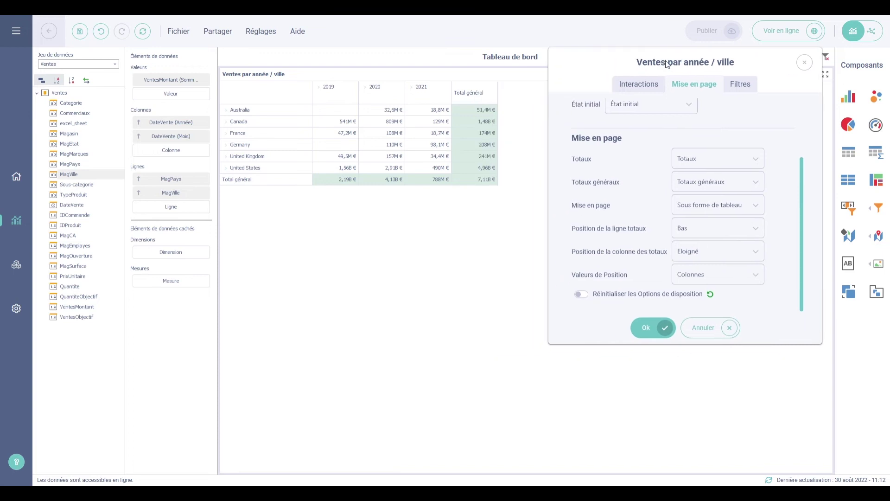
Try the other position for the totals column, and return it to Eloigné.
left_click(711, 256)
left_click(699, 272)
left_click(697, 255)
left_click(700, 292)
Try the alternative Valeurs de Position setting, and return it to Colonnes.
left_click(680, 278)
left_click(685, 313)
left_click(699, 276)
left_click(696, 299)
Reset the pivot table's layout options to their defaults and accept the settings.
left_click(580, 294)
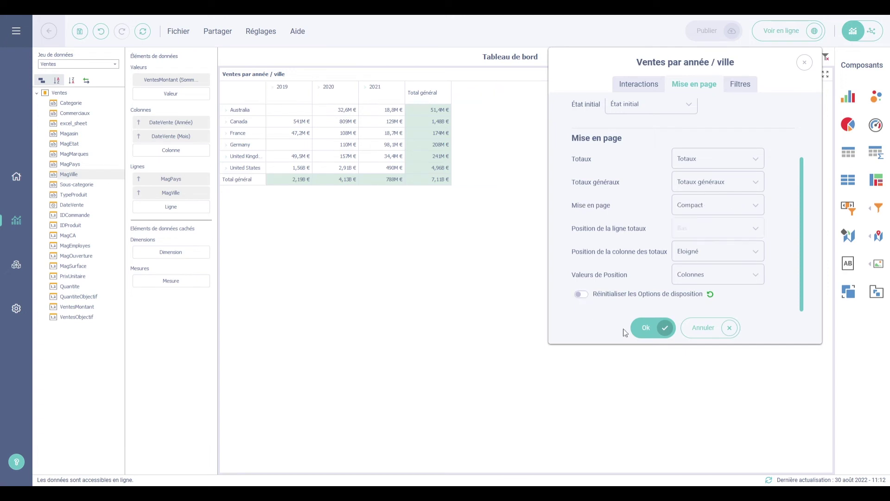
left_click(644, 328)
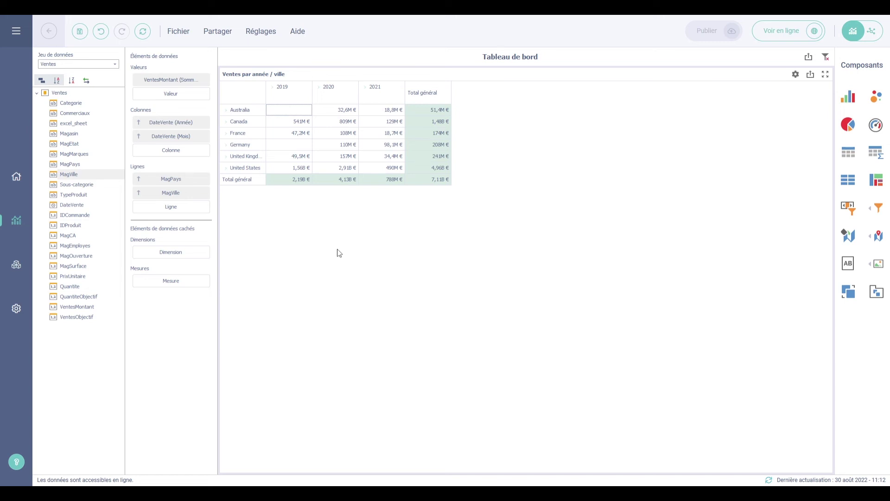
Review where format rules can be added or edited, both for the VentesMontant value and for the whole pivot table.
left_click(189, 80)
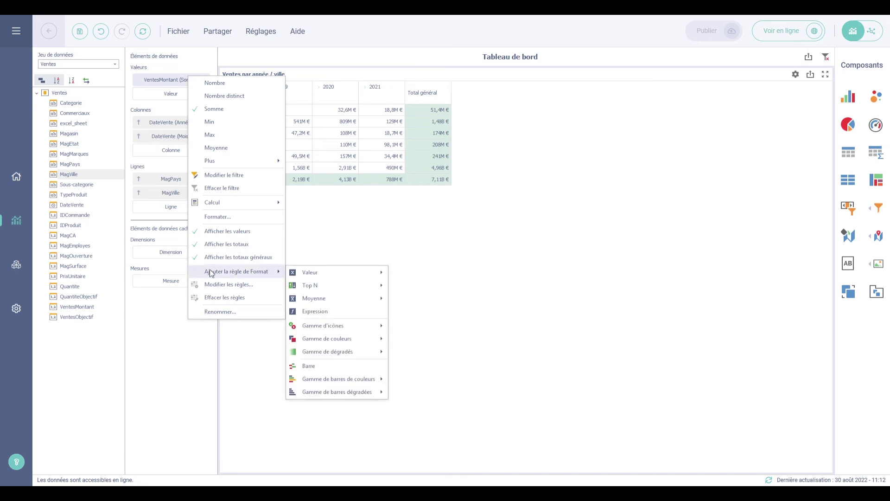
right_click(326, 234)
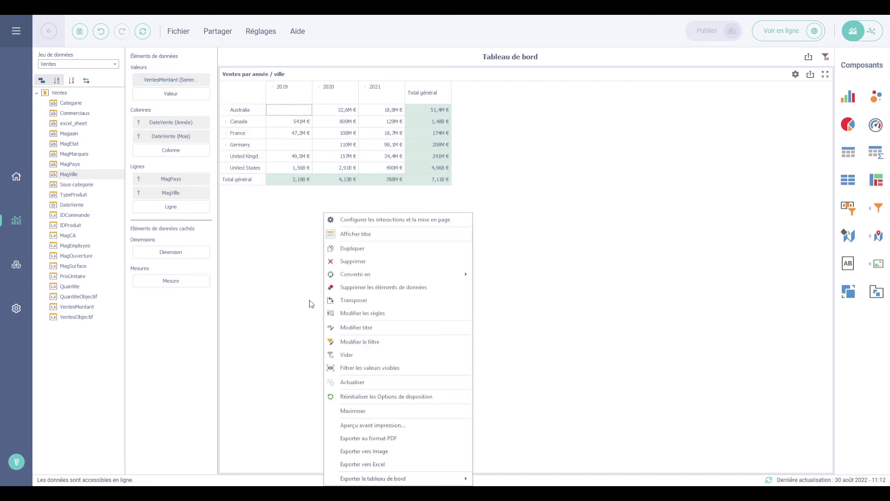
left_click(337, 318)
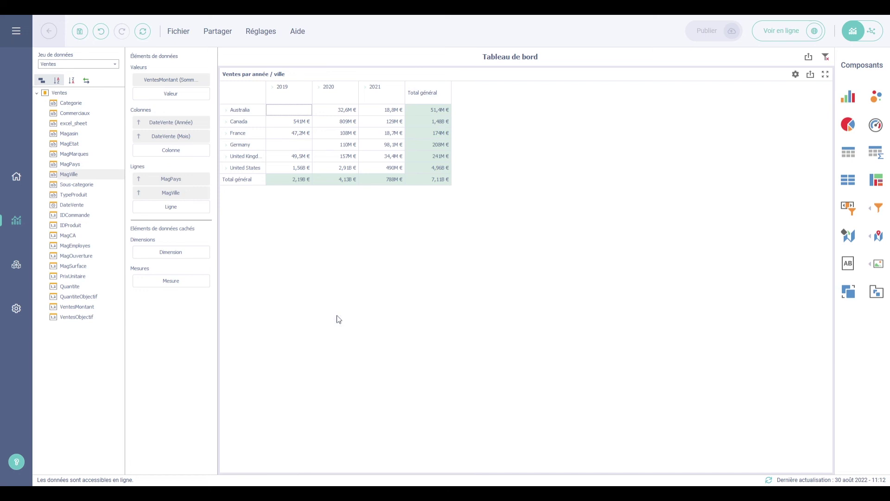
key("Escape")
Add a Supérieure à format rule to VentesMontant (Somme) with the threshold 500000000, and check its icon and appearance choices.
left_click(204, 82)
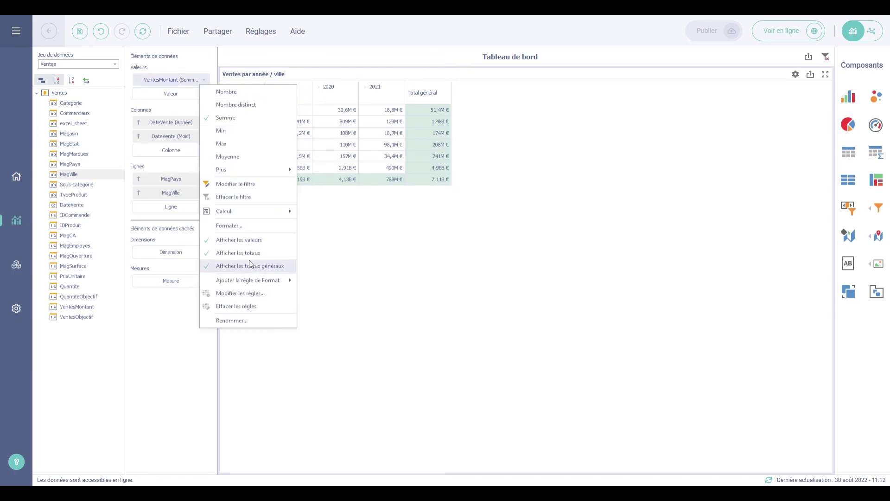
mouse_move(266, 281)
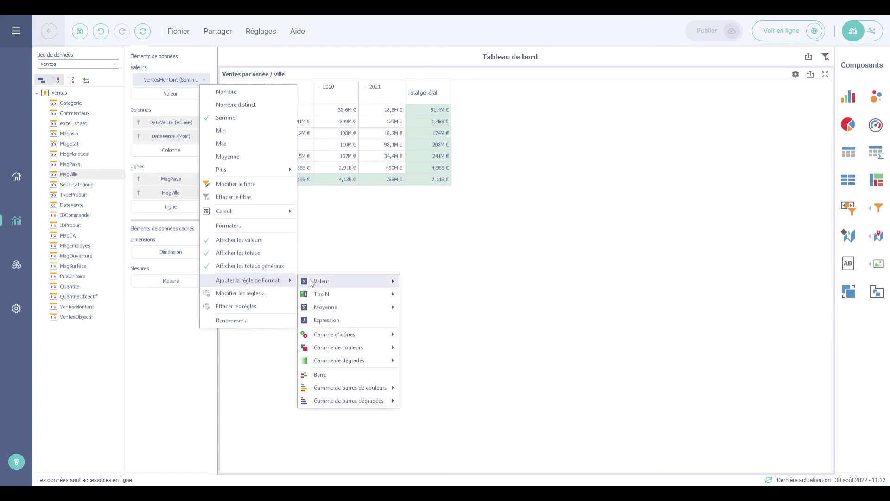
mouse_move(378, 280)
left_click(419, 282)
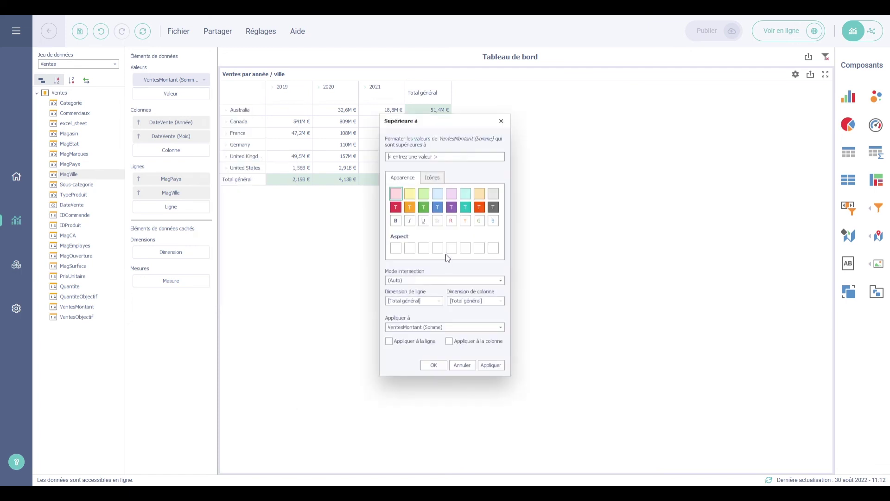
type("500000000")
left_click(425, 180)
left_click(410, 181)
Set the rule's intersection mode to Niveau spécifique, with row dimension MagPays and column dimension DateVente (Année).
left_click(403, 281)
left_click(407, 329)
left_click(419, 301)
left_click(417, 317)
left_click(461, 301)
left_click(471, 319)
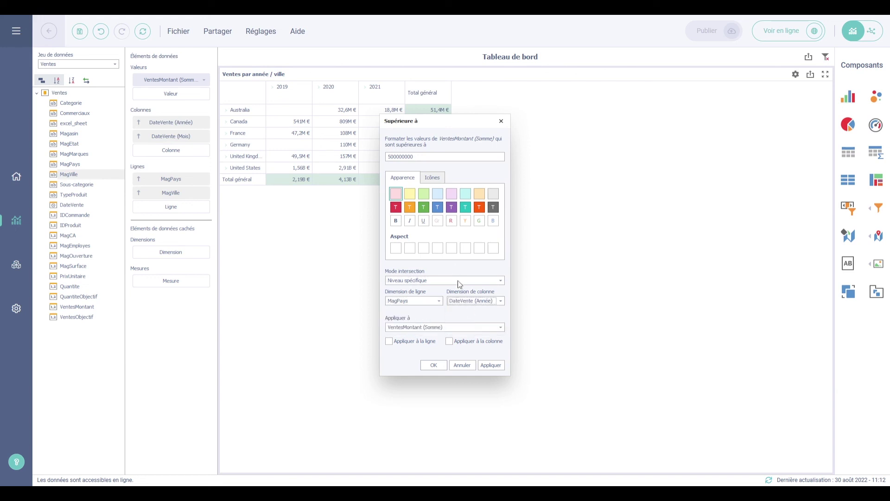
Give the rule the solid green fill with white text, keeping it applied to VentesMontant (Somme).
left_click(423, 207)
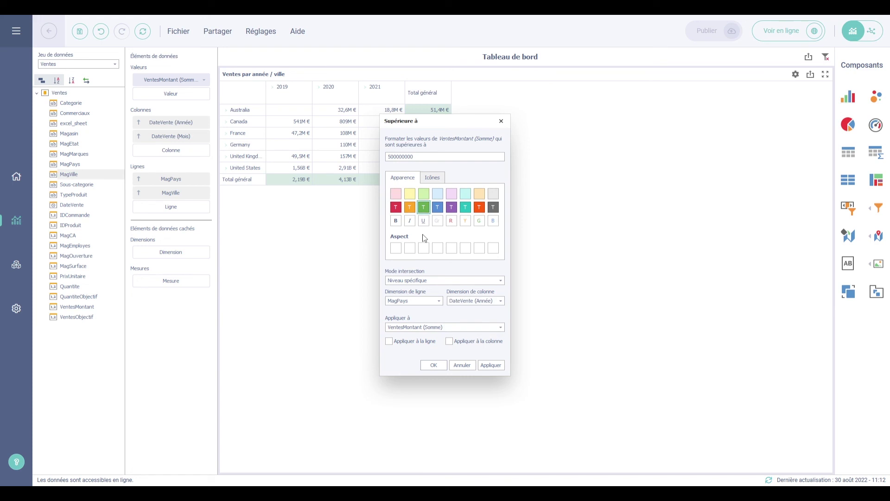
left_click(418, 327)
left_click(417, 338)
Preview the rule applied to the entire row and column, clear both options, and reapply and accept the rule.
left_click(419, 341)
left_click_drag(436, 120, 553, 94)
left_click(575, 315)
left_click(603, 339)
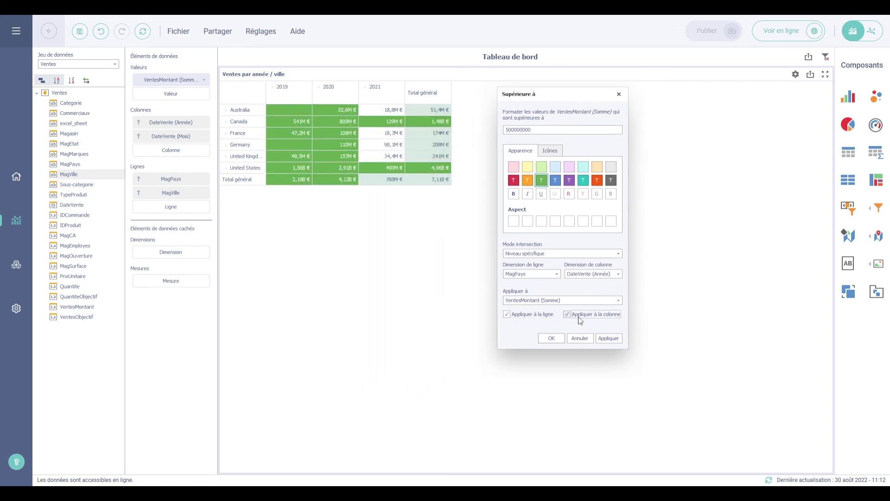
left_click(604, 340)
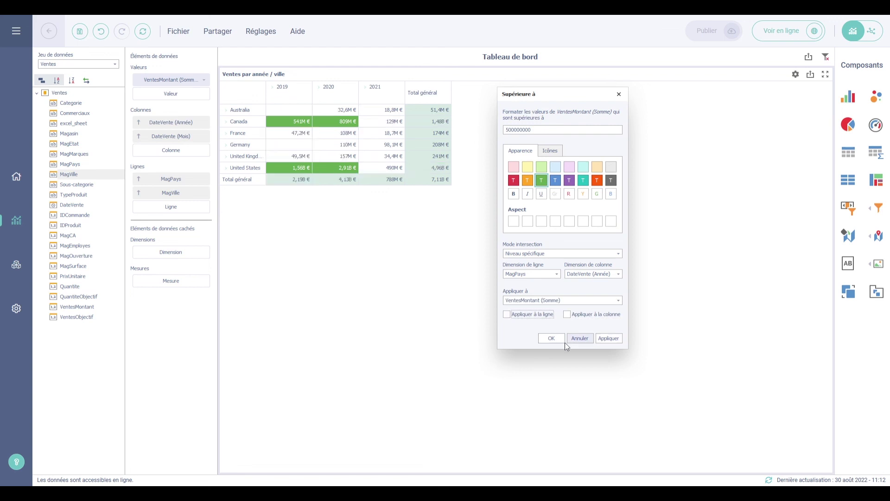
left_click(553, 339)
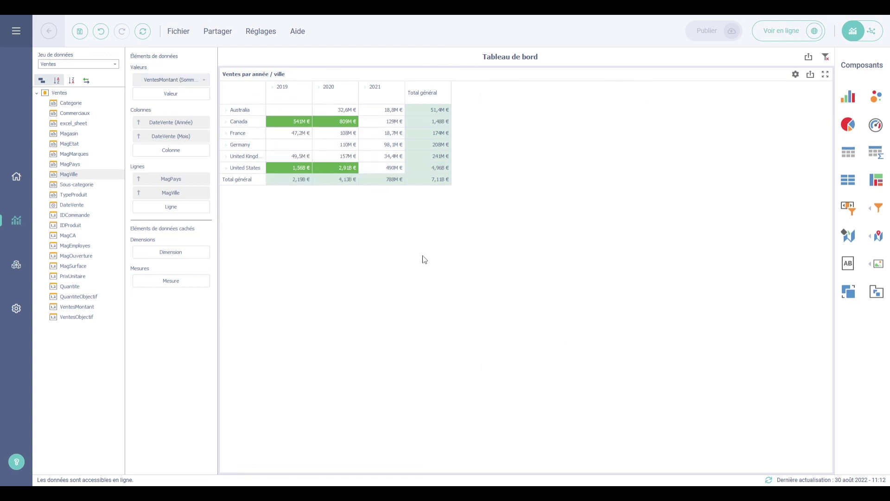